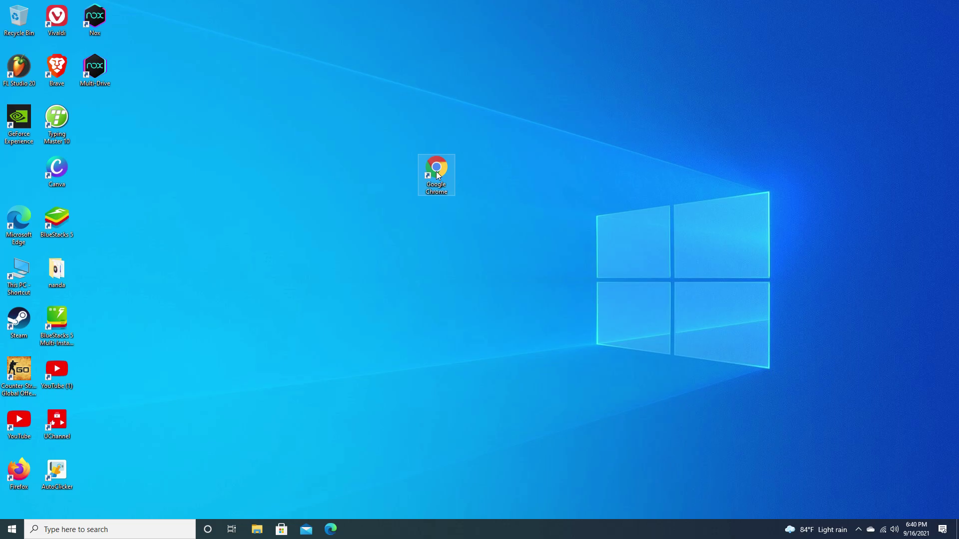
{"action": "double_click", "coordinate": [437, 173]}
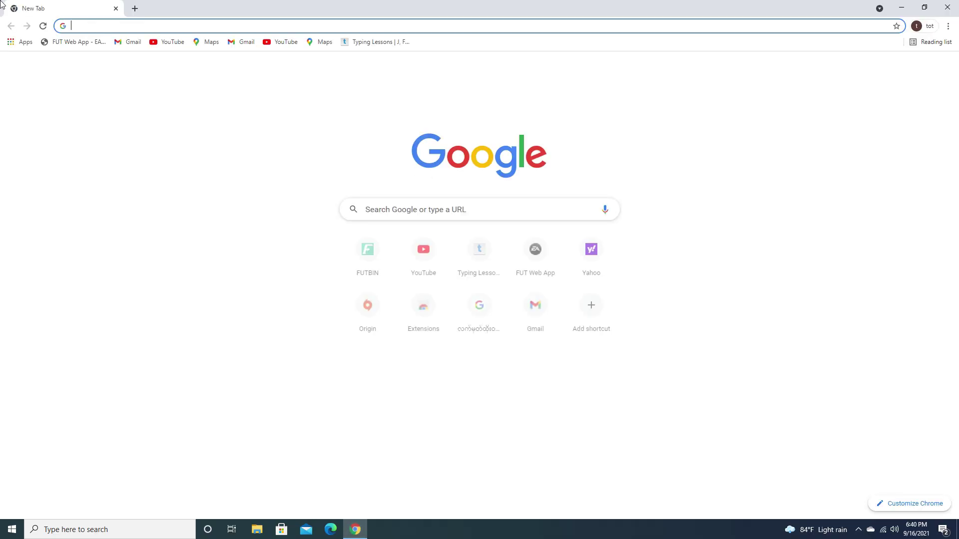
{"action": "type", "text": "www."}
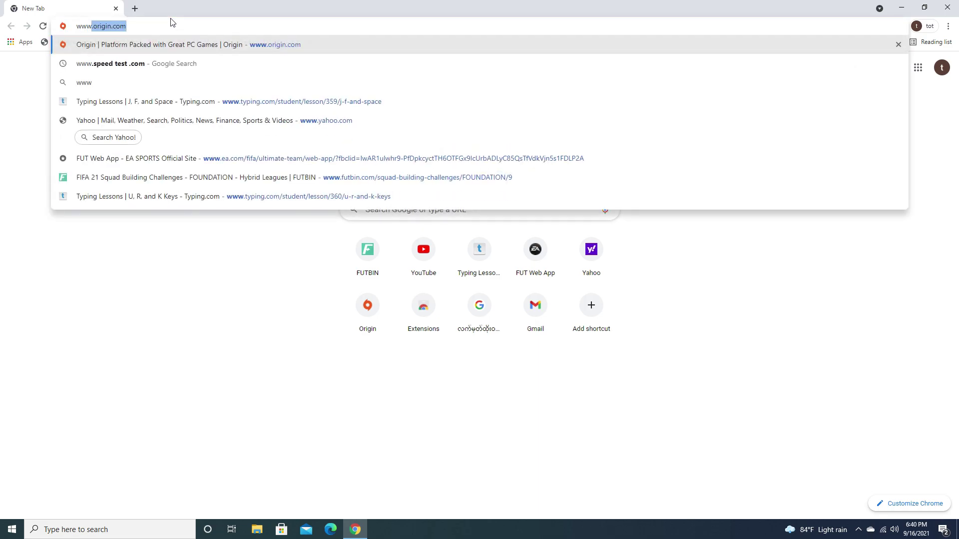
{"action": "type", "text": "origin.com"}
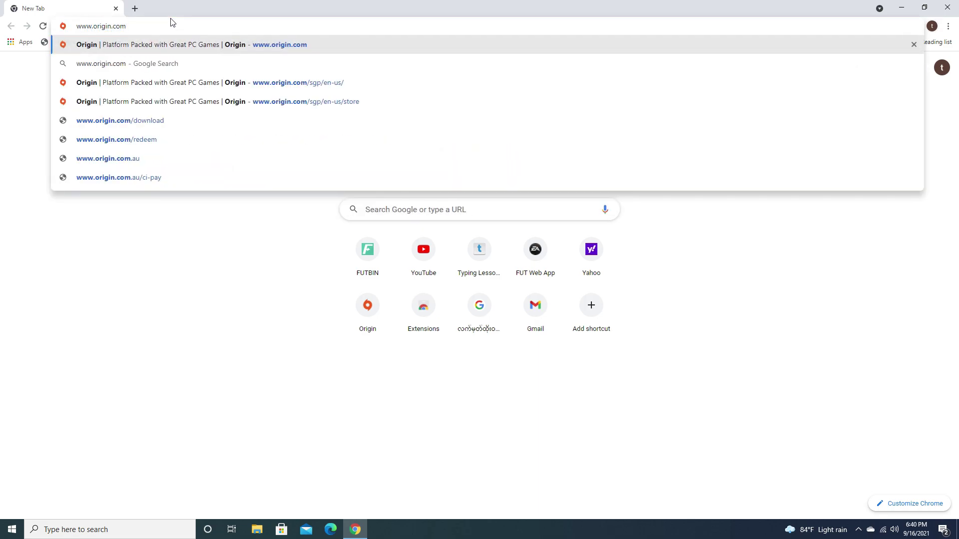
{"action": "key", "text": "Return"}
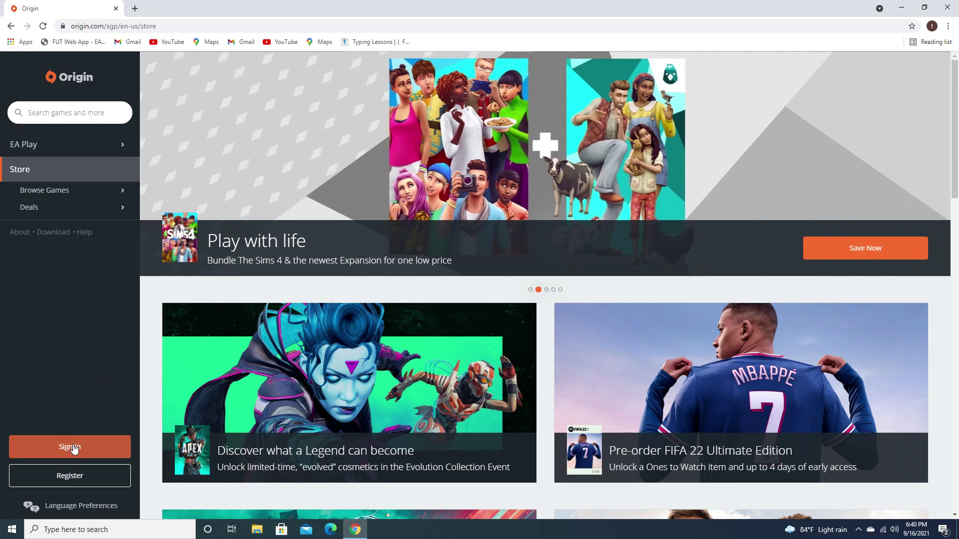
Sign in to Origin with the saved EA account password
{"action": "left_click", "coordinate": [73, 449]}
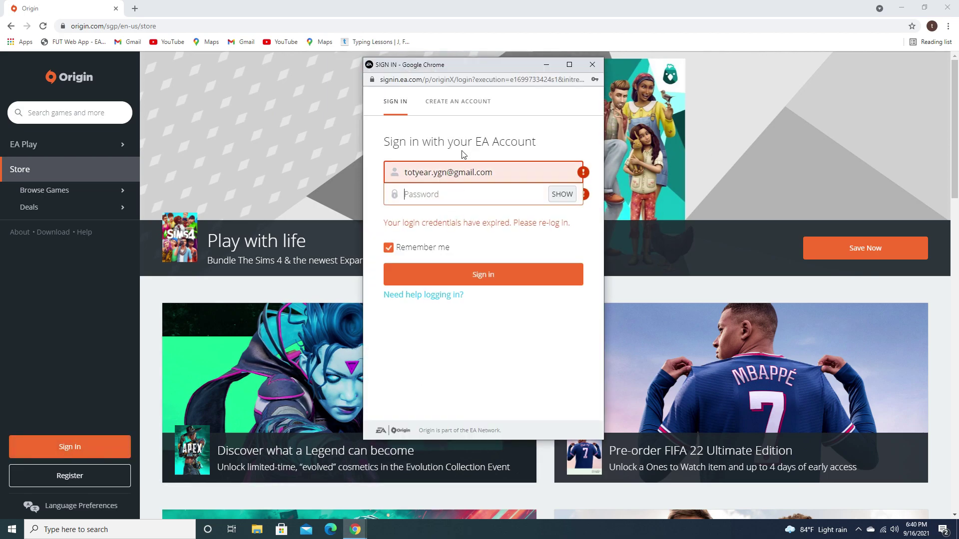
{"action": "left_click", "coordinate": [464, 195]}
{"action": "left_click", "coordinate": [457, 275]}
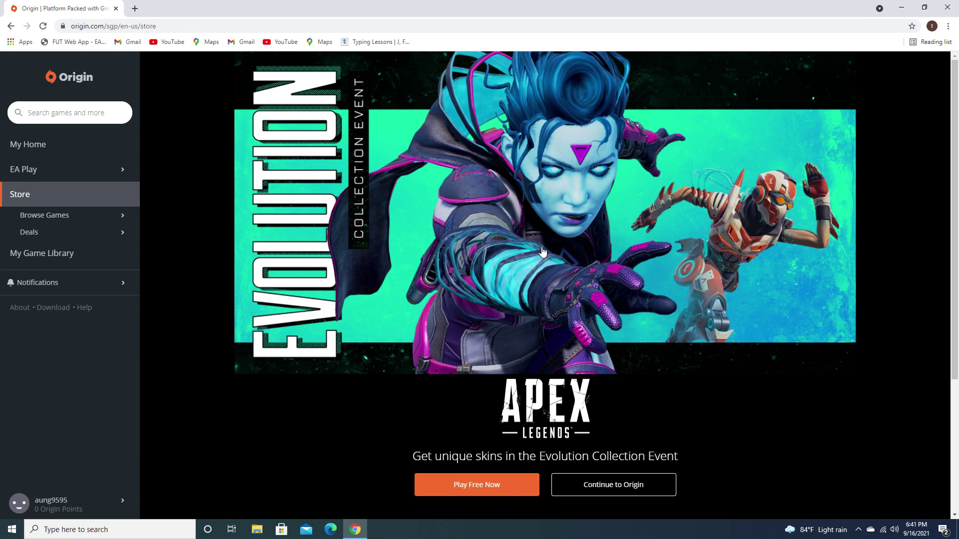
Open EA Account and Billing and scroll About Me to the verified email
{"action": "left_click", "coordinate": [77, 507]}
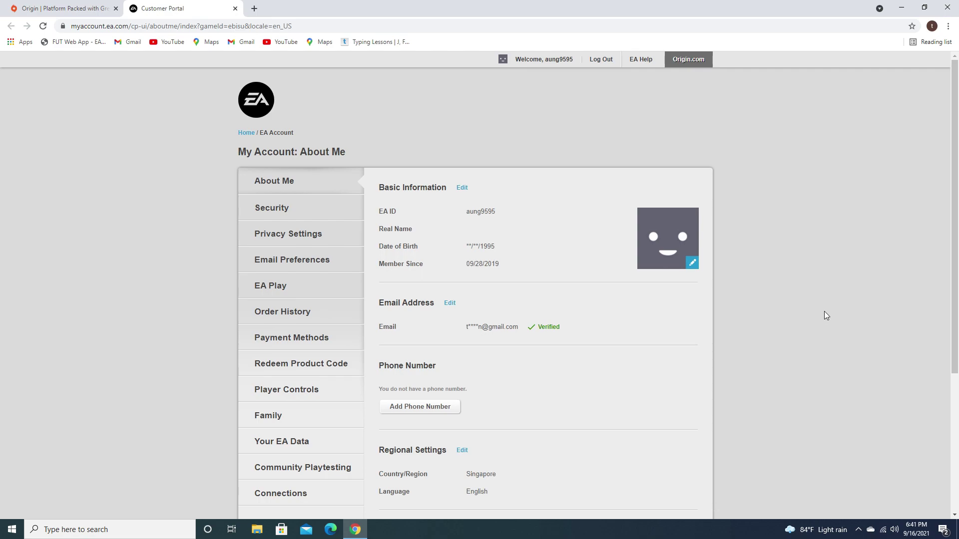
{"action": "scroll", "coordinate": [699, 299], "scroll_direction": "down", "scroll_amount": 2}
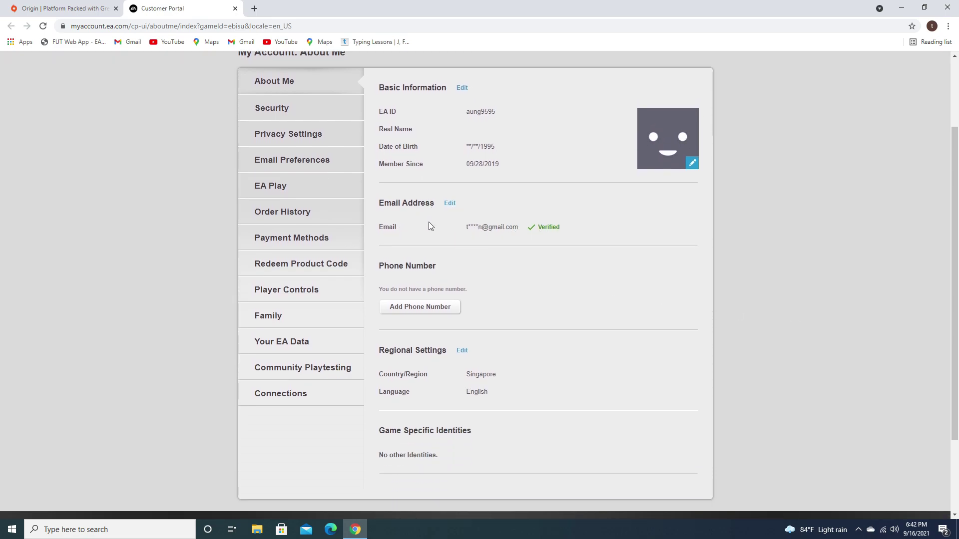
Start the email change by sending a security code to the current address, then open a new tab
{"action": "left_click", "coordinate": [452, 203]}
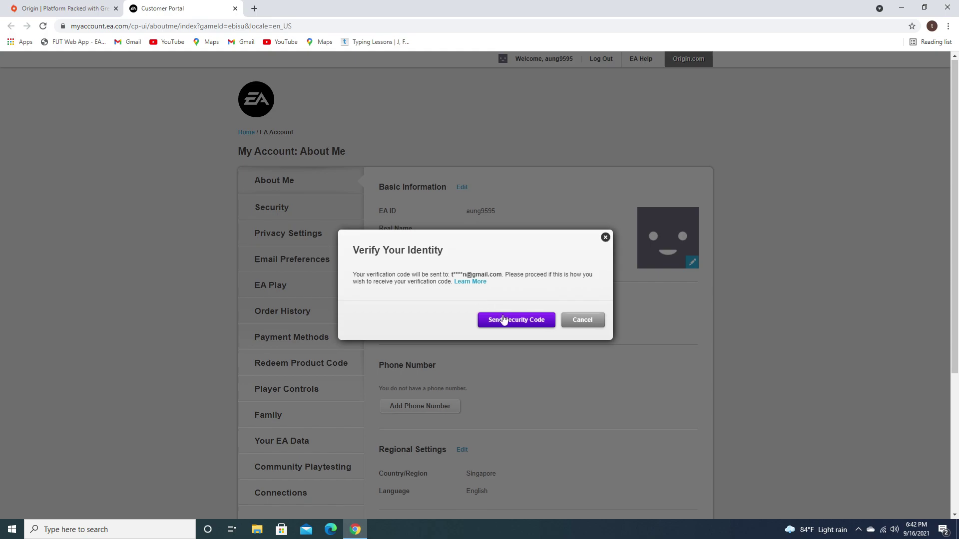
{"action": "left_click", "coordinate": [524, 325]}
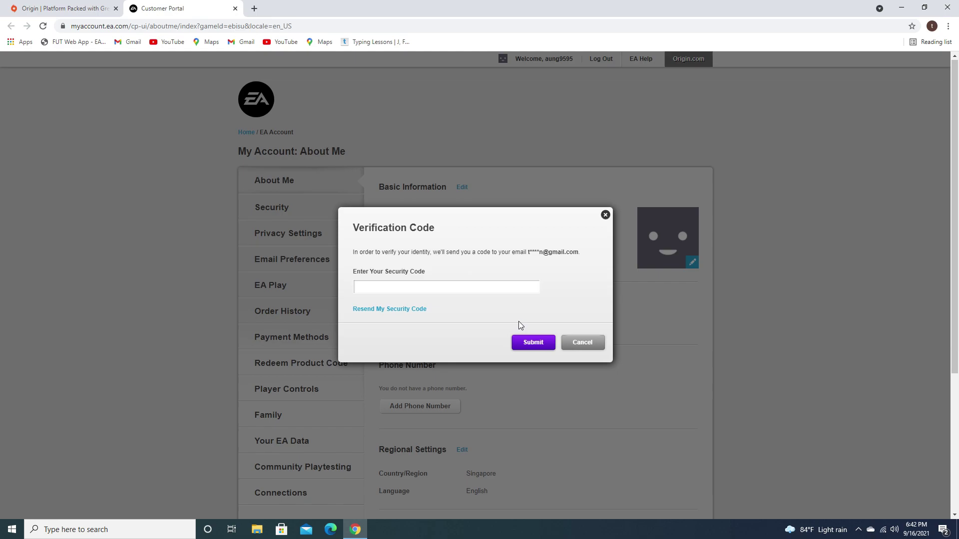
{"action": "key", "text": "ctrl+t"}
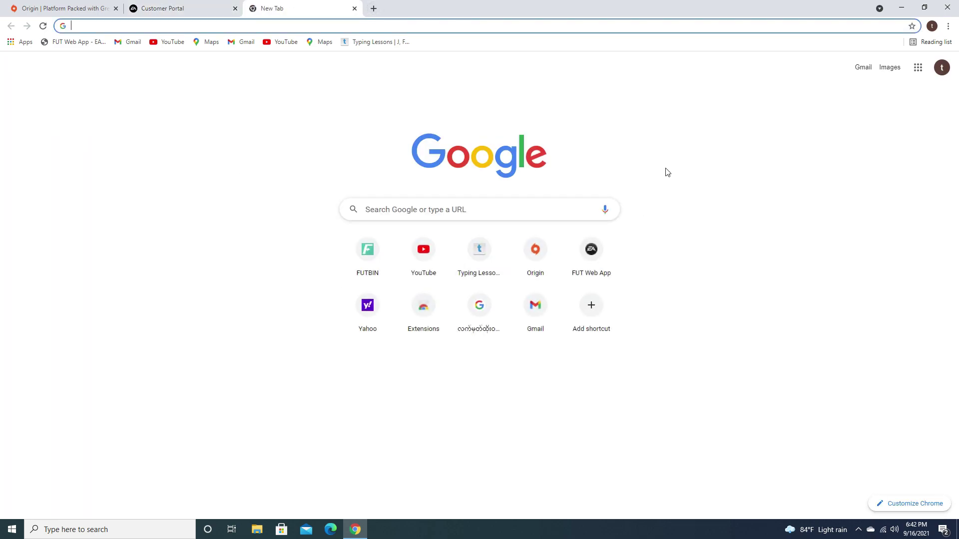
{"action": "left_click", "coordinate": [863, 68]}
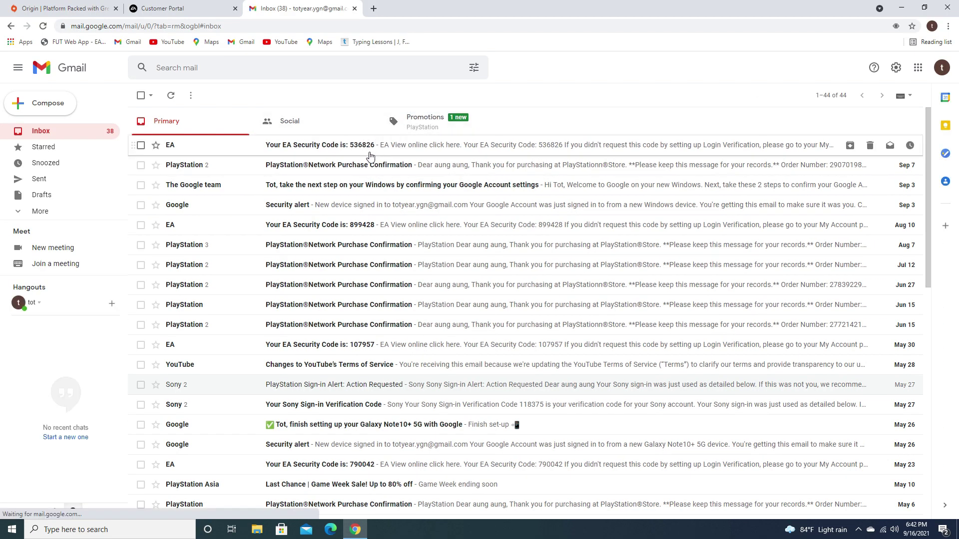
{"action": "left_click", "coordinate": [174, 12]}
{"action": "left_click", "coordinate": [383, 288]}
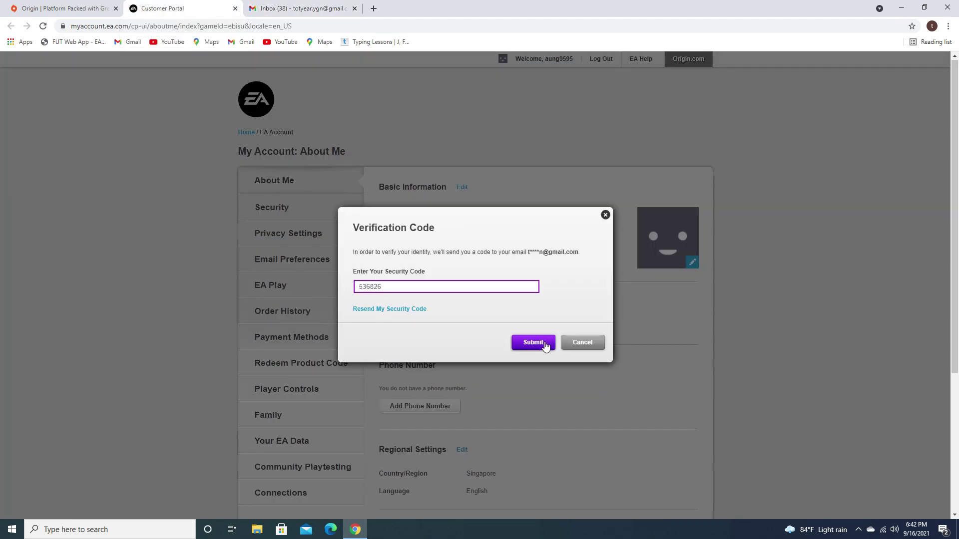
{"action": "left_click", "coordinate": [541, 344]}
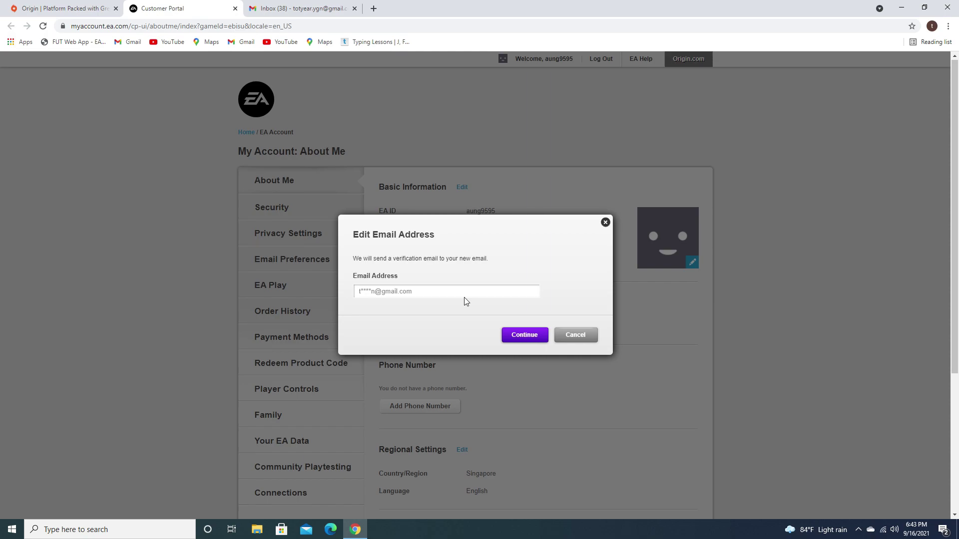
{"action": "left_click", "coordinate": [395, 299]}
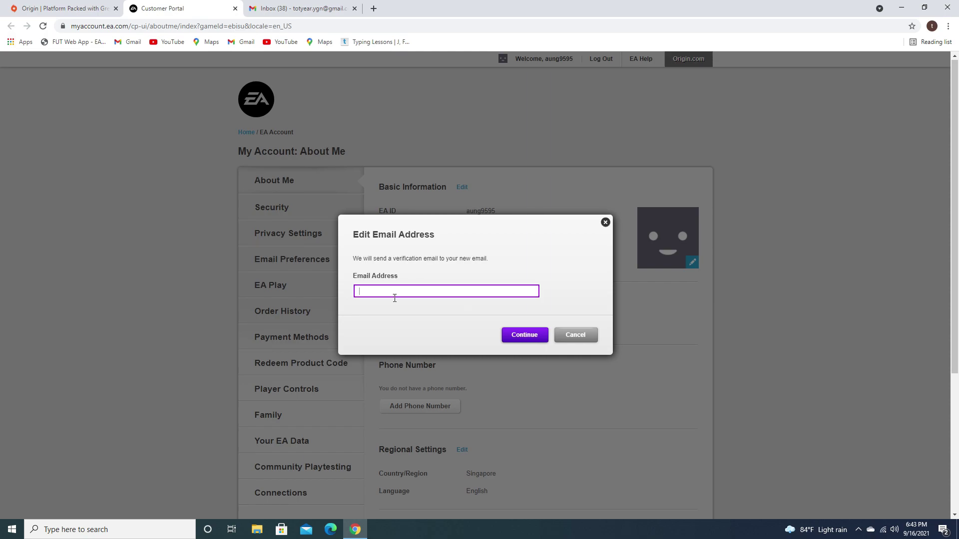
{"action": "left_click", "coordinate": [532, 338]}
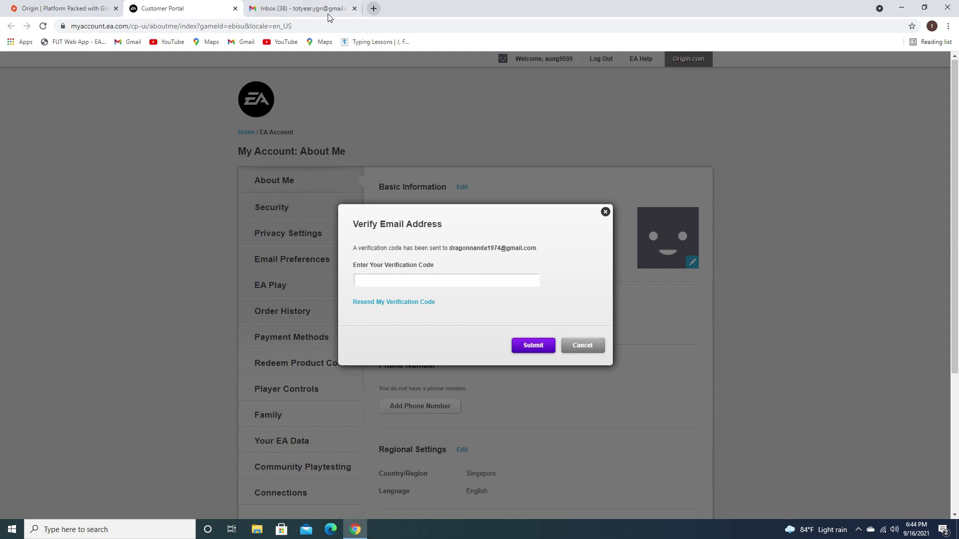
{"action": "left_click", "coordinate": [310, 8]}
{"action": "left_click", "coordinate": [942, 69]}
{"action": "left_click", "coordinate": [383, 283]}
Confirm the new email's verification, then open the Security page's password edit form
{"action": "left_click", "coordinate": [532, 349]}
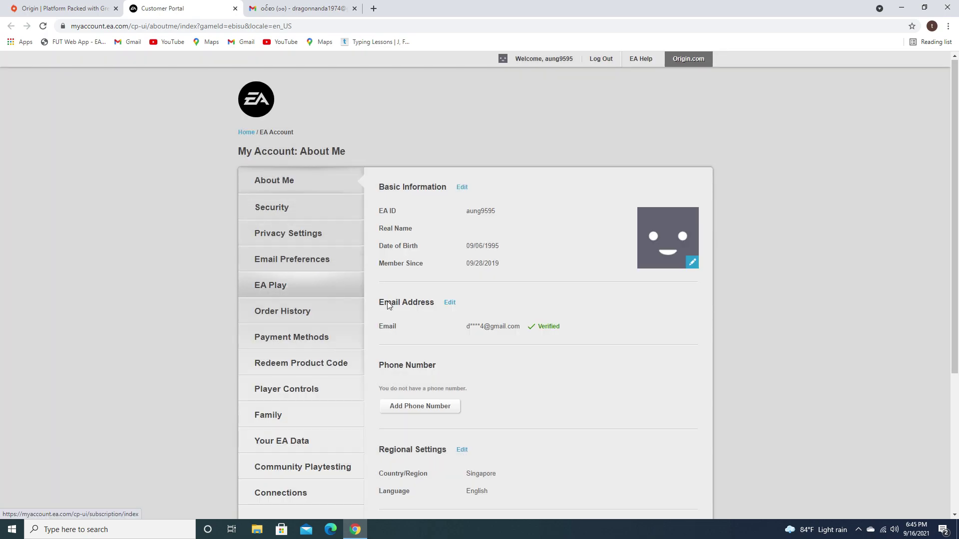
{"action": "scroll", "coordinate": [811, 346], "scroll_direction": "down", "scroll_amount": 3}
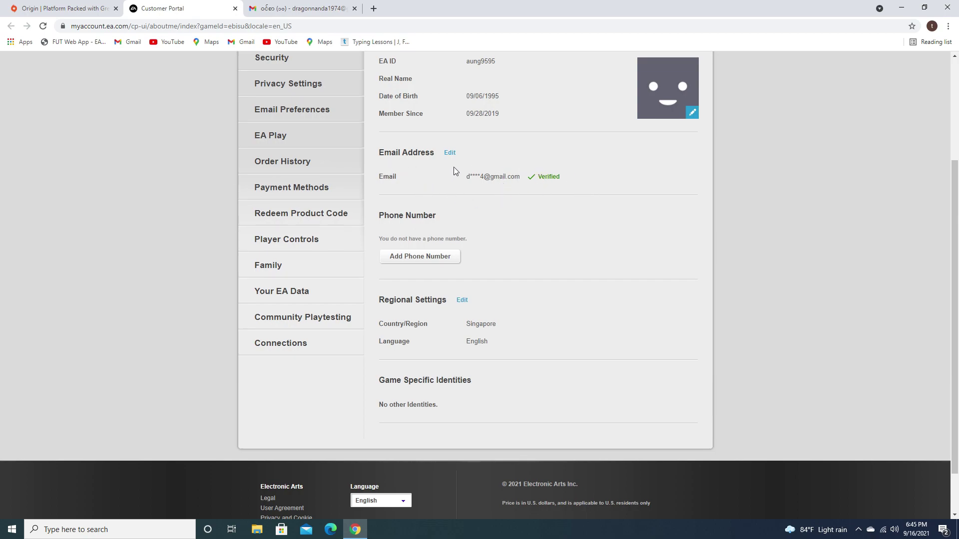
{"action": "scroll", "coordinate": [390, 219], "scroll_direction": "up", "scroll_amount": 2}
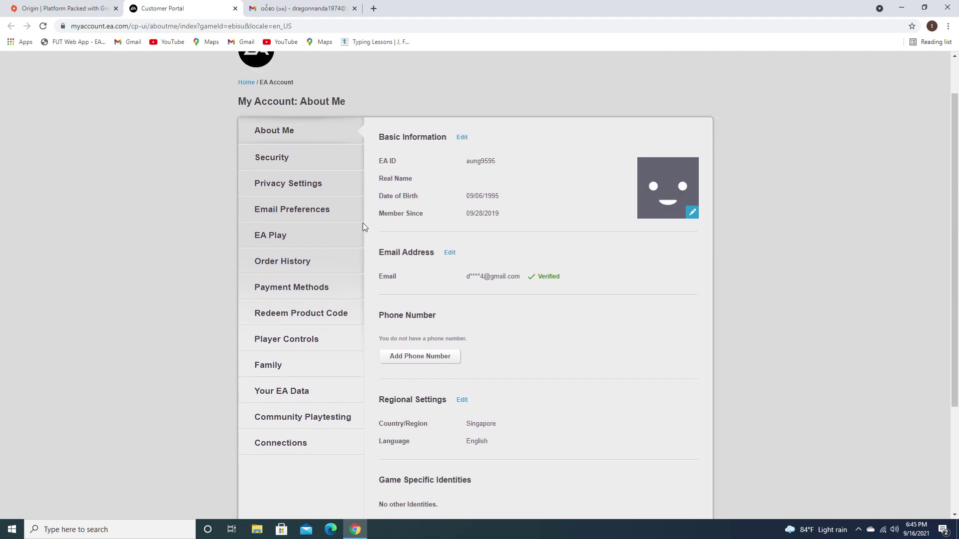
{"action": "left_click", "coordinate": [293, 159]}
{"action": "left_click", "coordinate": [475, 138]}
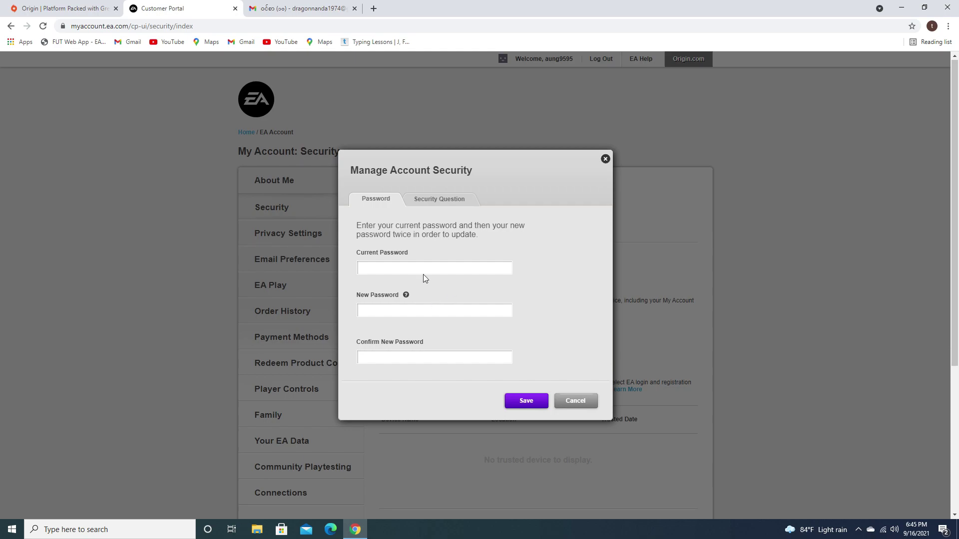
{"action": "left_click", "coordinate": [404, 272]}
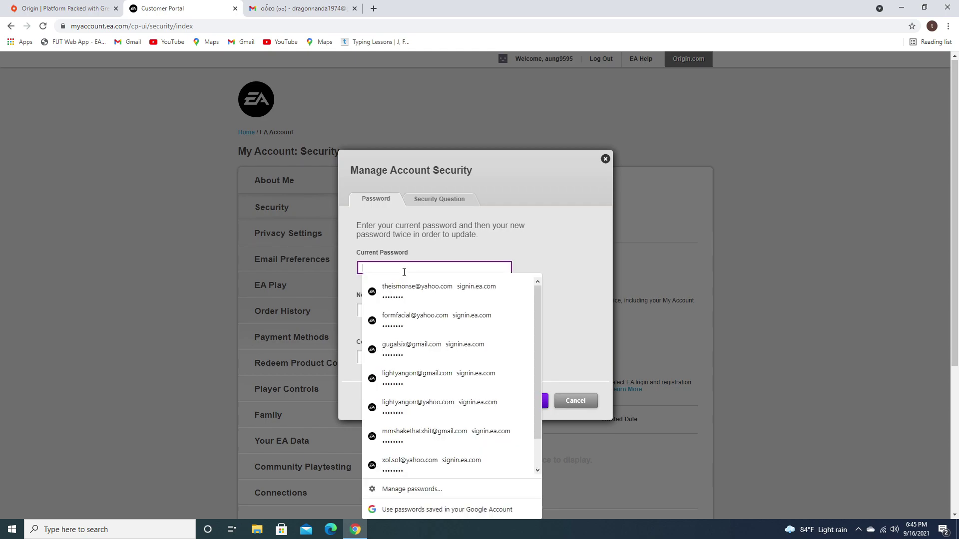
{"action": "left_click", "coordinate": [548, 264]}
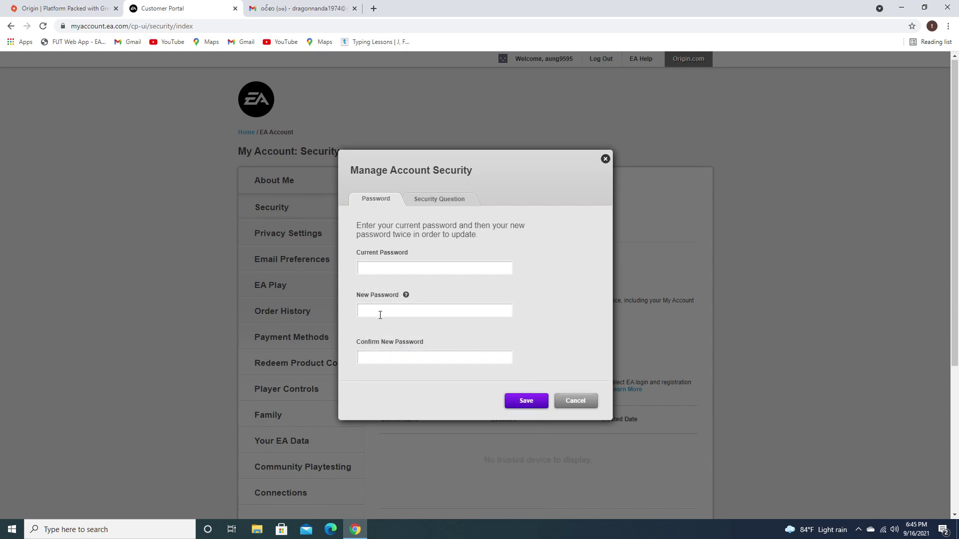
{"action": "left_click", "coordinate": [380, 315]}
{"action": "left_click", "coordinate": [377, 357]}
{"action": "left_click", "coordinate": [568, 264]}
Choose 'What is the name of your favorite pet?' and enter a six-character answer
{"action": "left_click", "coordinate": [439, 204]}
{"action": "left_click", "coordinate": [470, 274]}
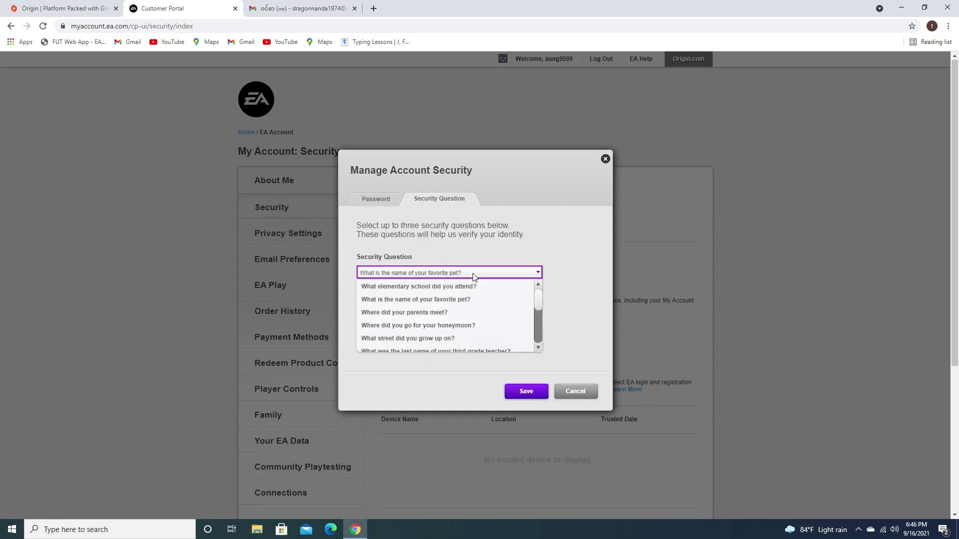
{"action": "scroll", "coordinate": [542, 314], "scroll_direction": "down", "scroll_amount": 2}
{"action": "scroll", "coordinate": [542, 315], "scroll_direction": "up", "scroll_amount": 2}
{"action": "left_click", "coordinate": [505, 271]}
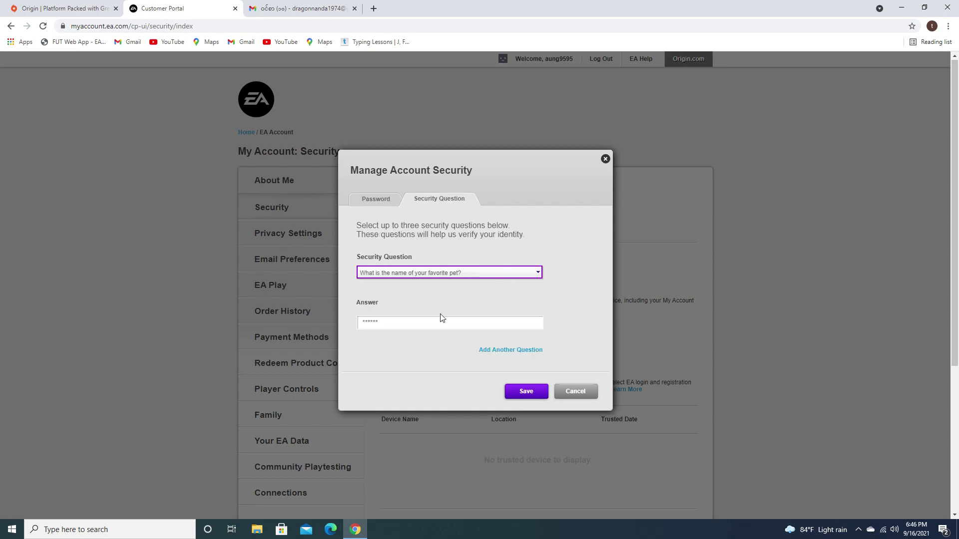
{"action": "left_click", "coordinate": [439, 322]}
{"action": "type", "text": "******"}
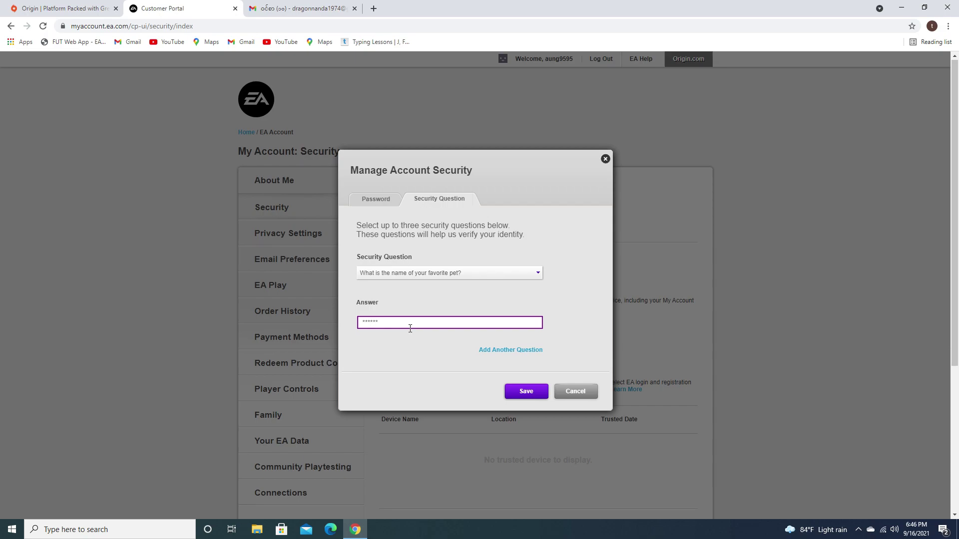
Add a second security question and browse its list without changing it
{"action": "left_click", "coordinate": [521, 350]}
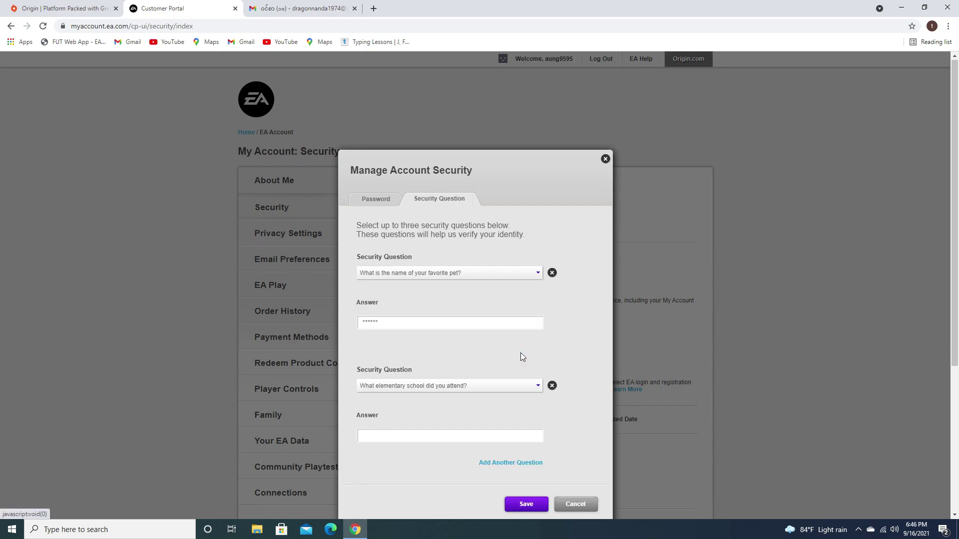
{"action": "left_click", "coordinate": [502, 386]}
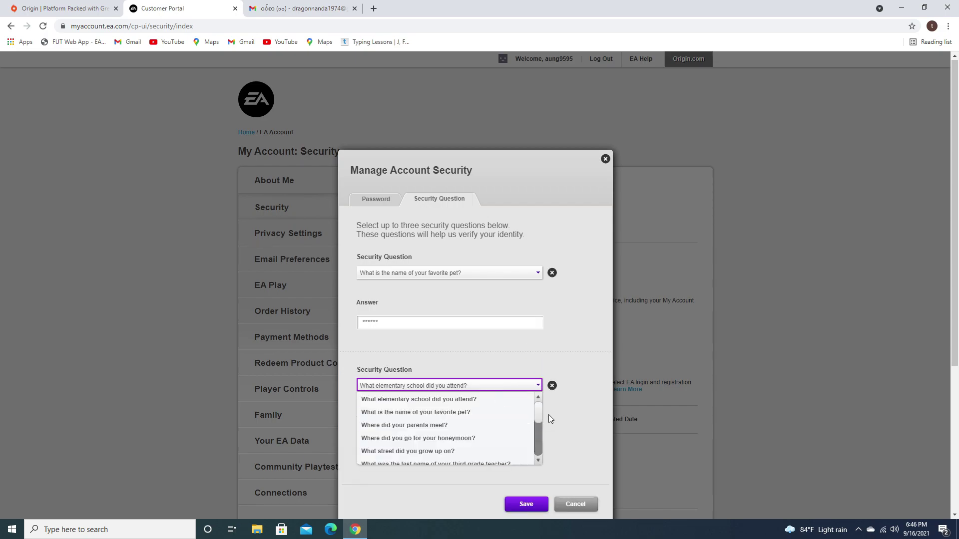
{"action": "scroll", "coordinate": [543, 447], "scroll_direction": "down", "scroll_amount": 3}
{"action": "scroll", "coordinate": [543, 448], "scroll_direction": "up", "scroll_amount": 3}
{"action": "left_click", "coordinate": [566, 409]}
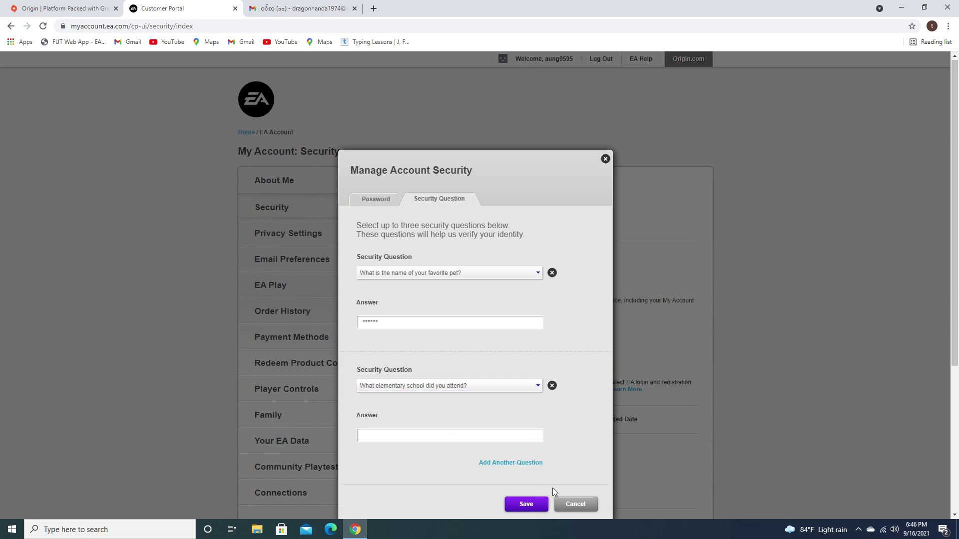
Save the security settings and start adding a card on the Payment Methods page
{"action": "left_click", "coordinate": [551, 385]}
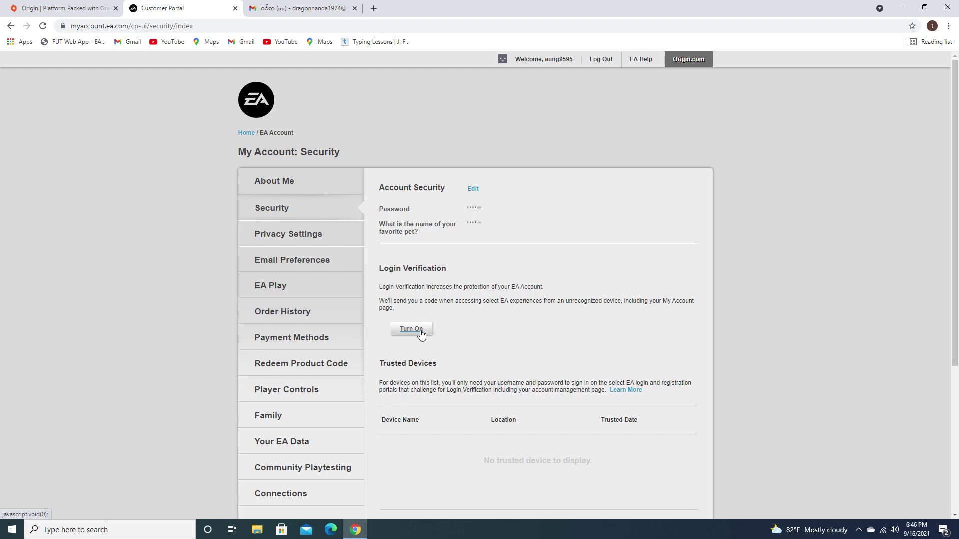
{"action": "left_click", "coordinate": [298, 339]}
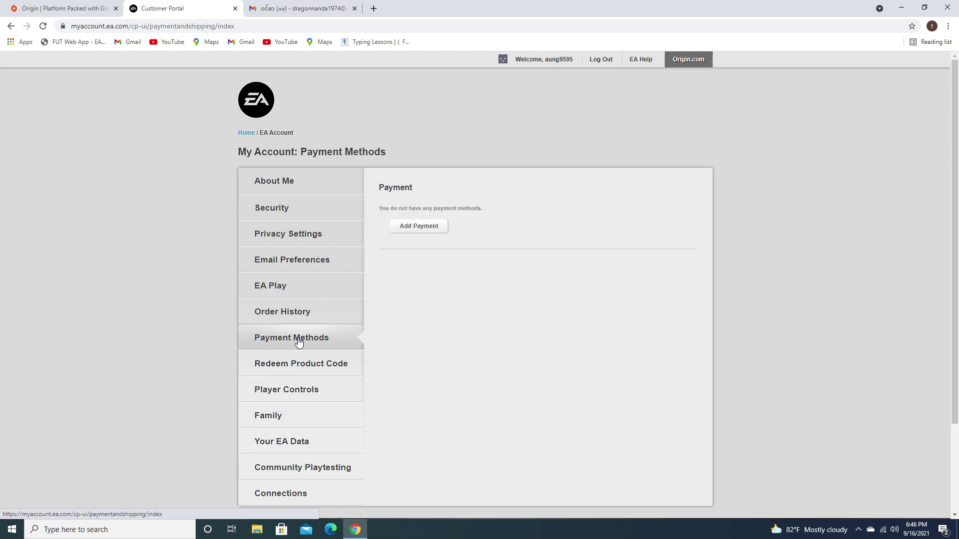
{"action": "left_click", "coordinate": [425, 227]}
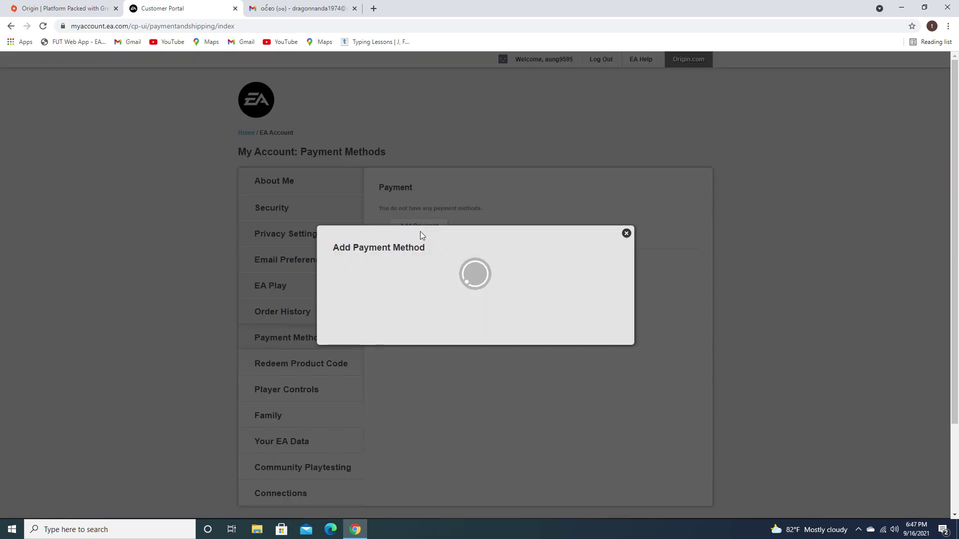